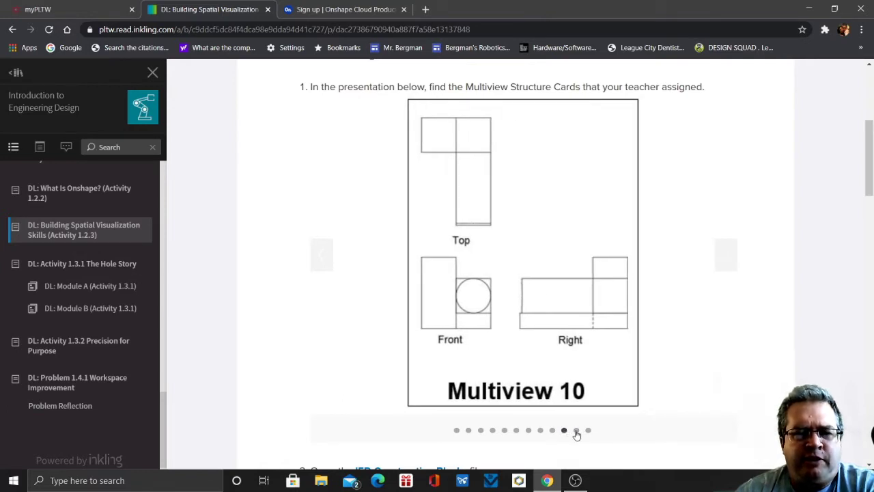
# View the Multiview 11 and Multiview 12 cards, and read the helpful hints on aligning blocks and hiding unused shapes
pyautogui.click(576, 431)
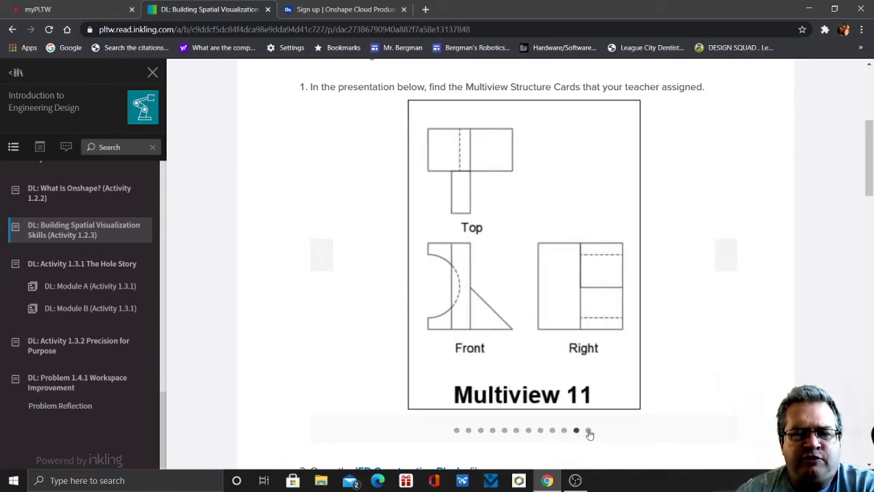
pyautogui.click(588, 432)
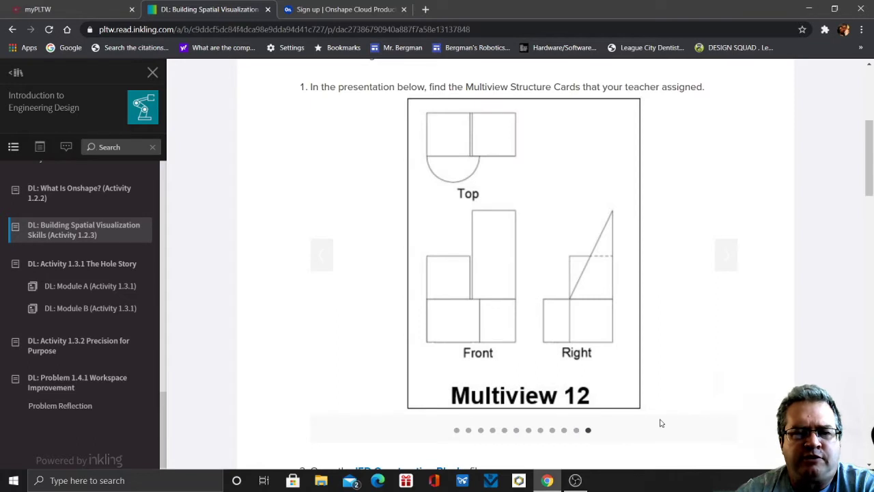
pyautogui.scroll(-2, 661, 423)
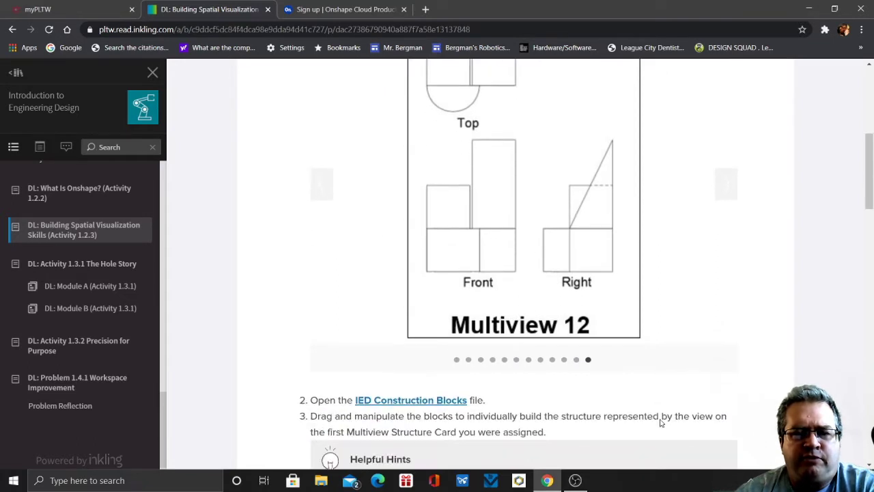
pyautogui.scroll(-1, 660, 423)
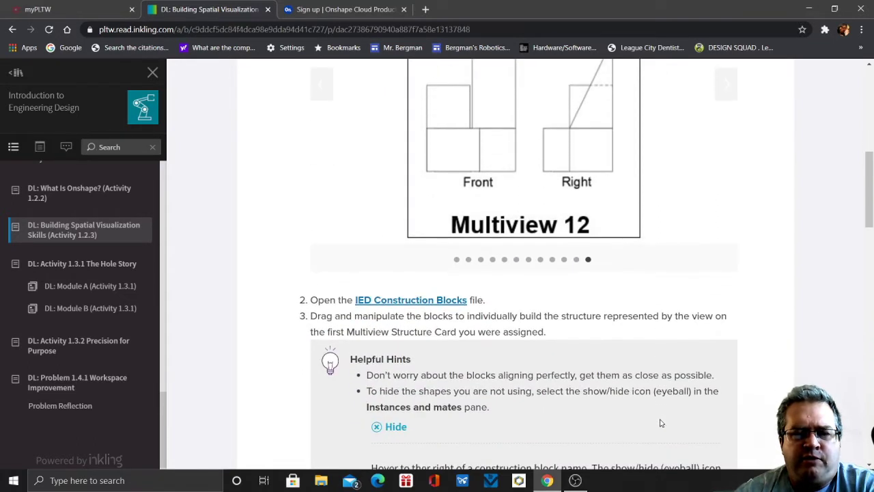
pyautogui.scroll(-1, 661, 424)
pyautogui.scroll(-1, 661, 424)
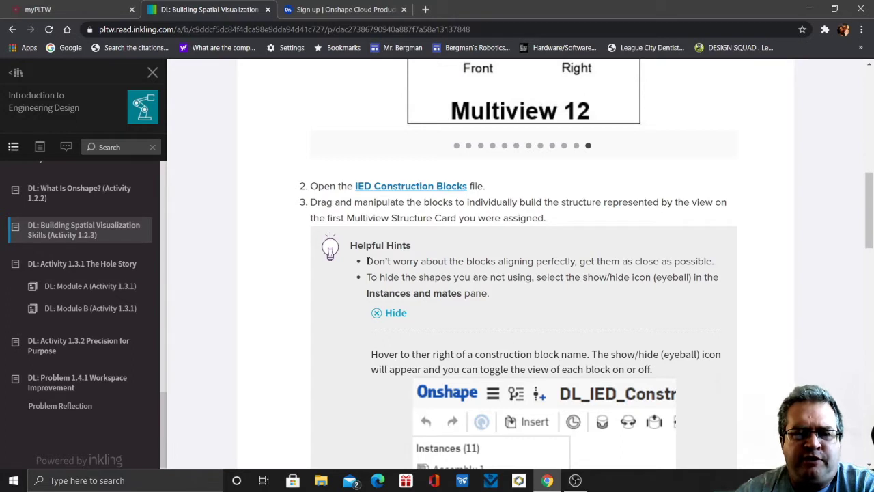
pyautogui.moveTo(367, 261); pyautogui.dragTo(715, 261)
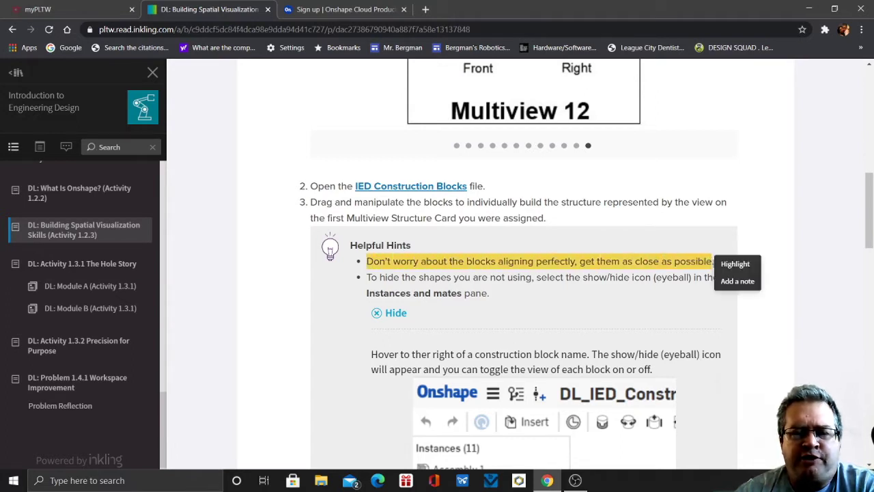
pyautogui.click(784, 310)
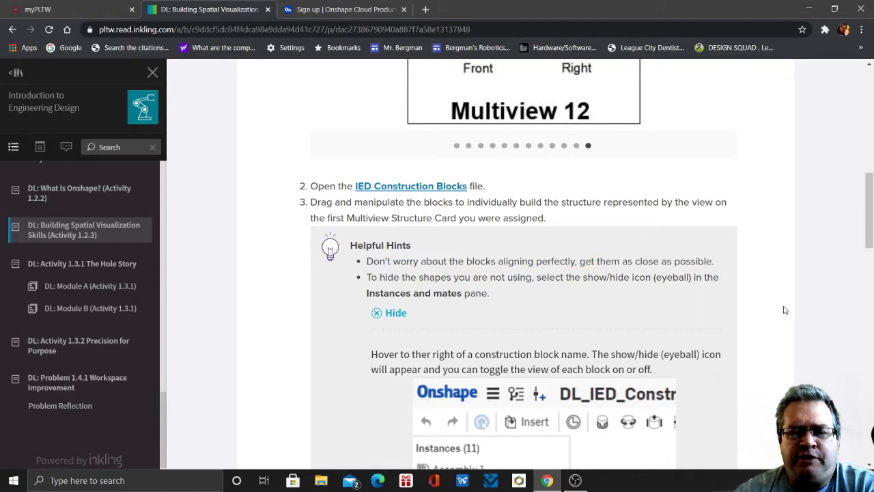
pyautogui.moveTo(368, 277); pyautogui.dragTo(719, 289)
pyautogui.click(723, 280)
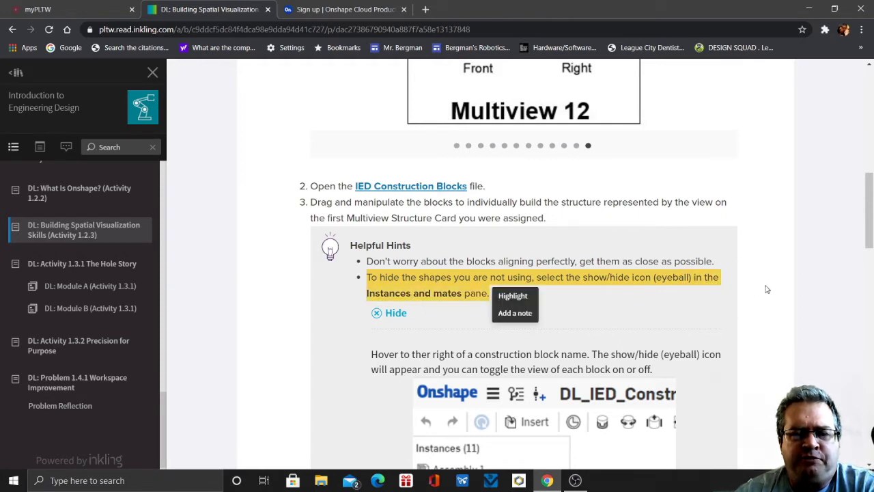
# Read the remaining hints on hiding, rotating and aligning blocks, plus the activity instructions through the reflection question
pyautogui.scroll(-3, 767, 289)
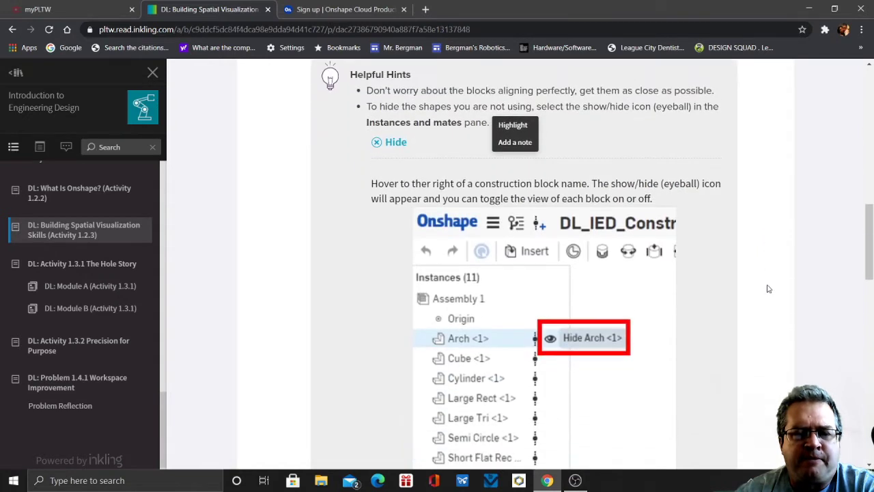
pyautogui.scroll(-1, 767, 289)
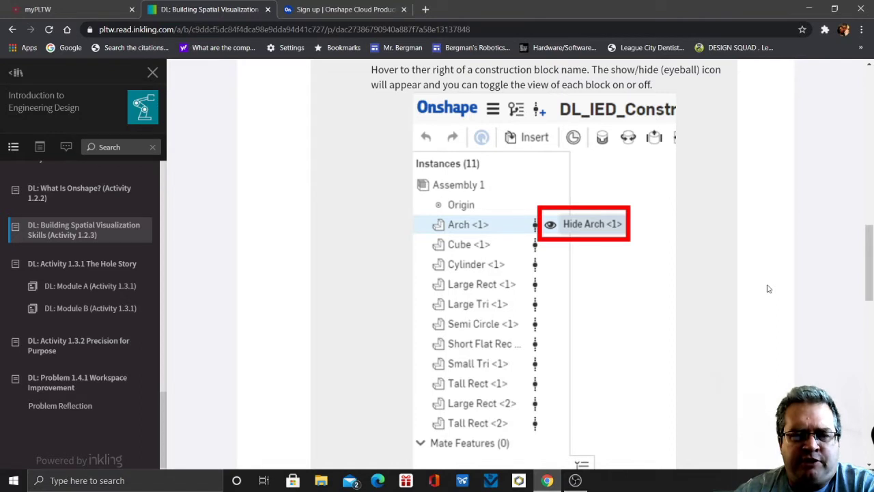
pyautogui.scroll(-1, 767, 289)
pyautogui.scroll(-3, 767, 289)
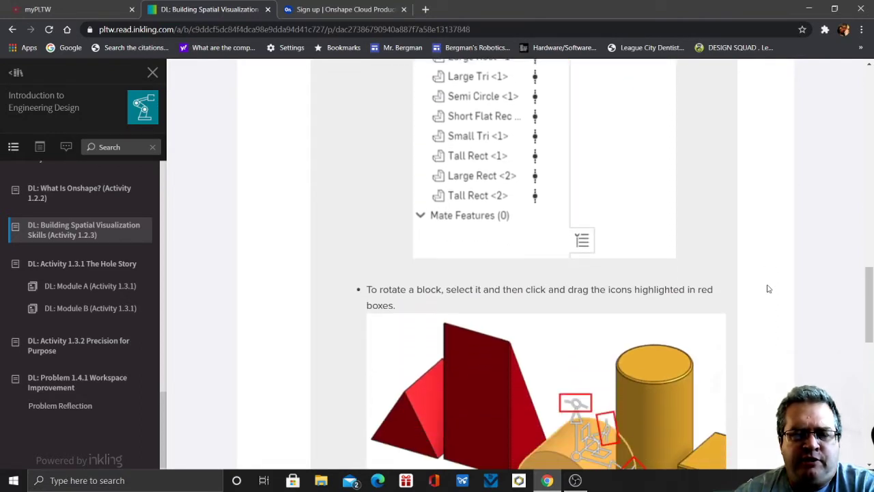
pyautogui.scroll(-1, 767, 289)
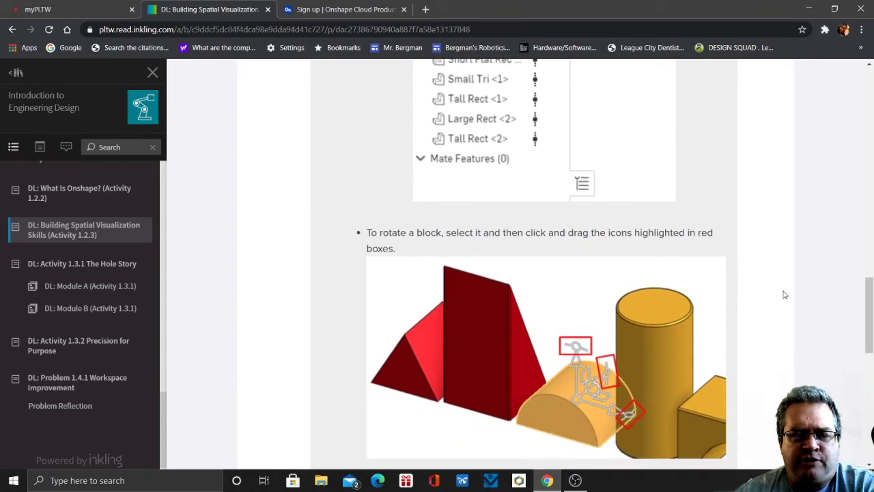
pyautogui.scroll(-1, 784, 294)
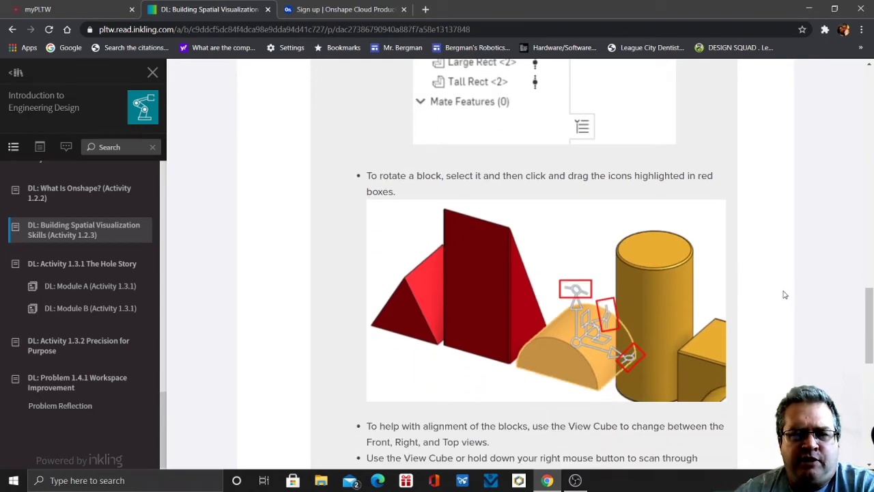
pyautogui.scroll(-3, 785, 294)
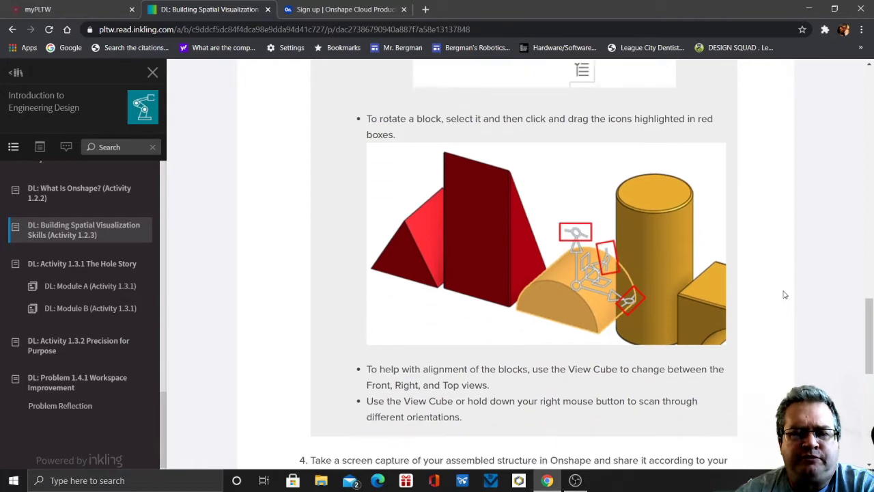
pyautogui.scroll(-1, 785, 295)
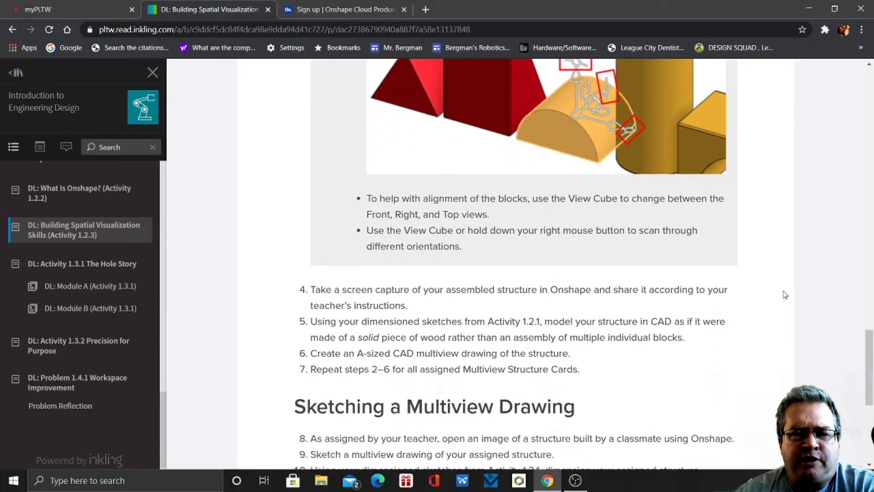
pyautogui.scroll(-1, 785, 294)
pyautogui.scroll(-2, 785, 295)
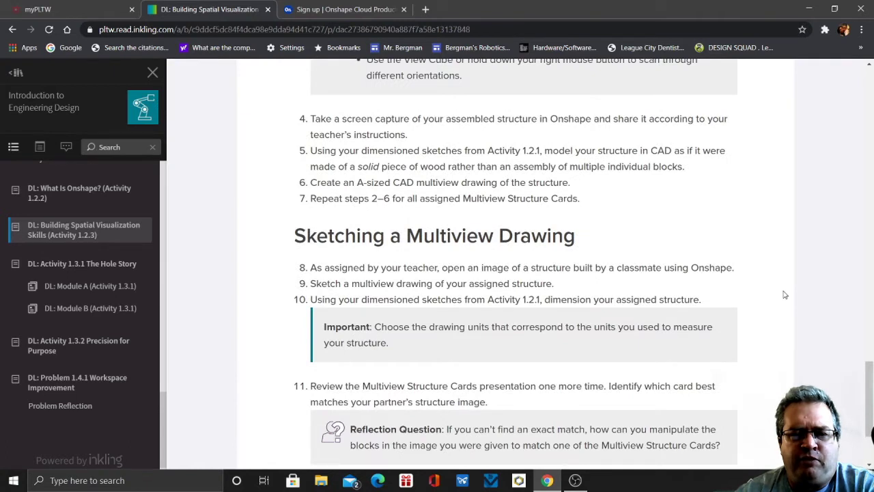
pyautogui.scroll(-1, 785, 294)
pyautogui.scroll(-1, 784, 294)
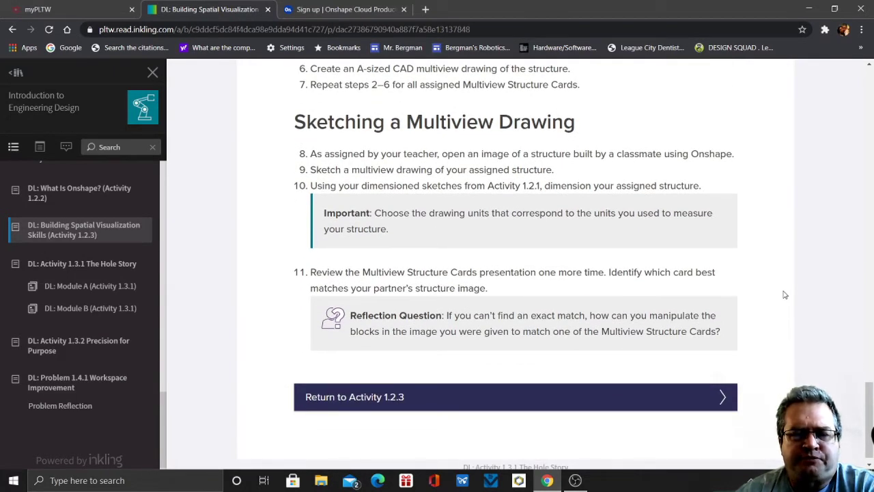
# Open the IED Construction Blocks file linked in instruction 2 of the activity
pyautogui.scroll(12, 784, 294)
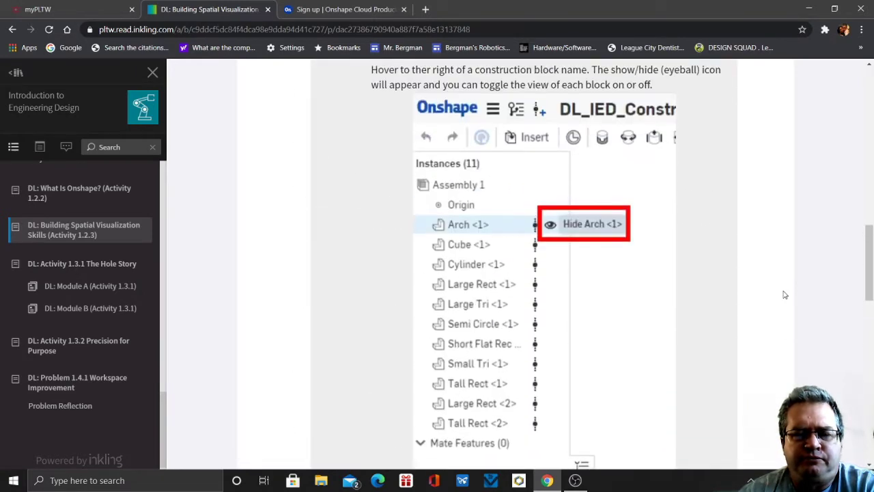
pyautogui.scroll(7, 785, 295)
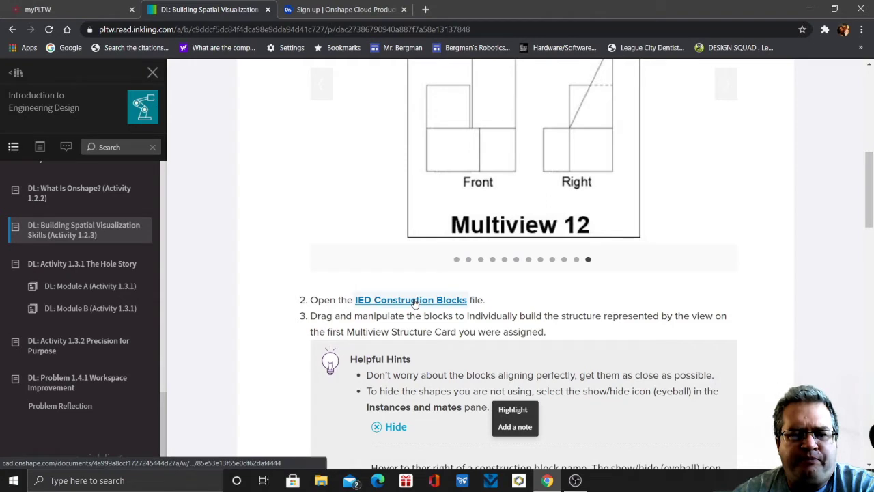
pyautogui.click(413, 303)
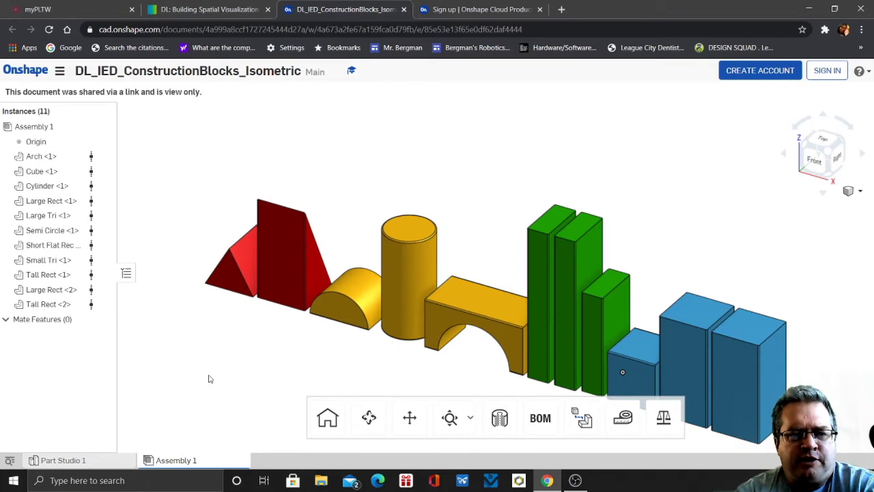
# Cycle the block assembly through its standard views, including isometric, and return to the front view
pyautogui.hotkey('shift', '1')
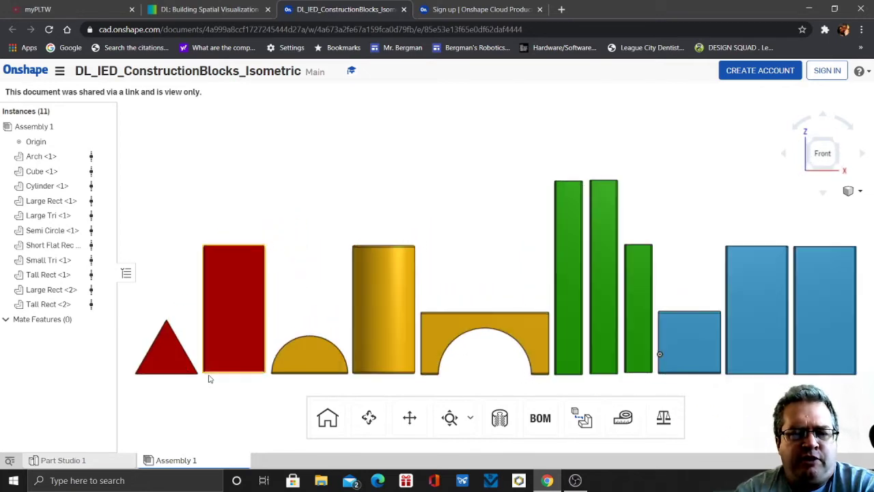
pyautogui.hotkey('shift', '2')
pyautogui.hotkey('shift', '3')
pyautogui.hotkey('shift', '4')
pyautogui.hotkey('shift', '5')
pyautogui.hotkey('shift', '6')
pyautogui.hotkey('shift', '7')
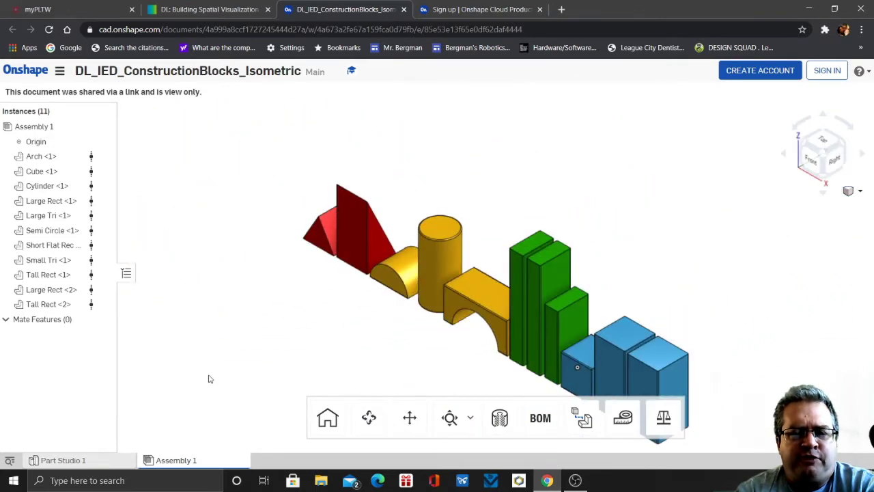
pyautogui.hotkey('shift', '1')
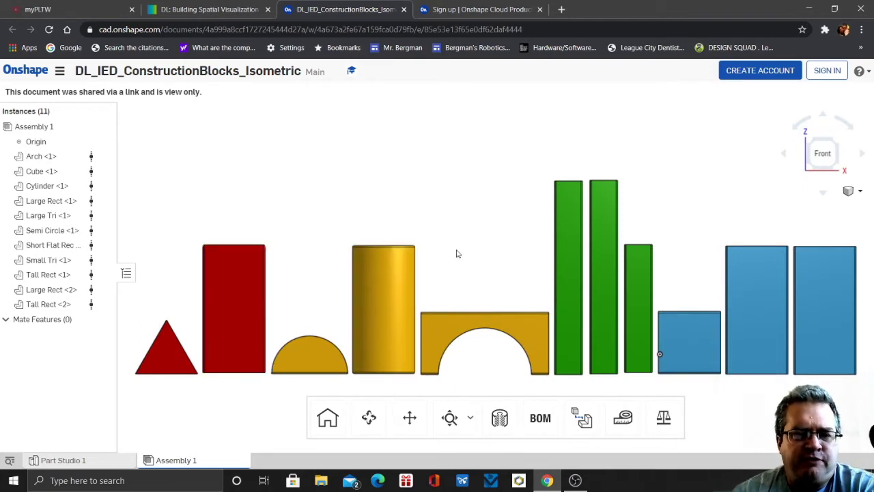
pyautogui.scroll(-3, 464, 220)
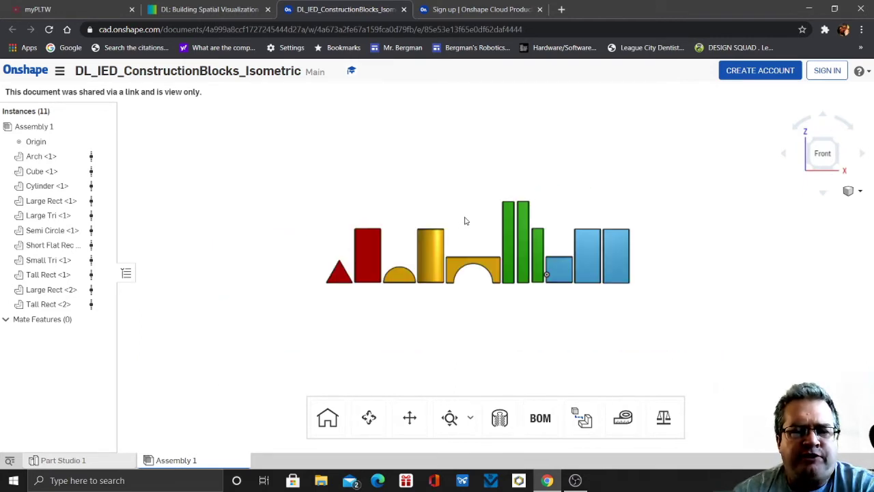
pyautogui.scroll(3, 465, 221)
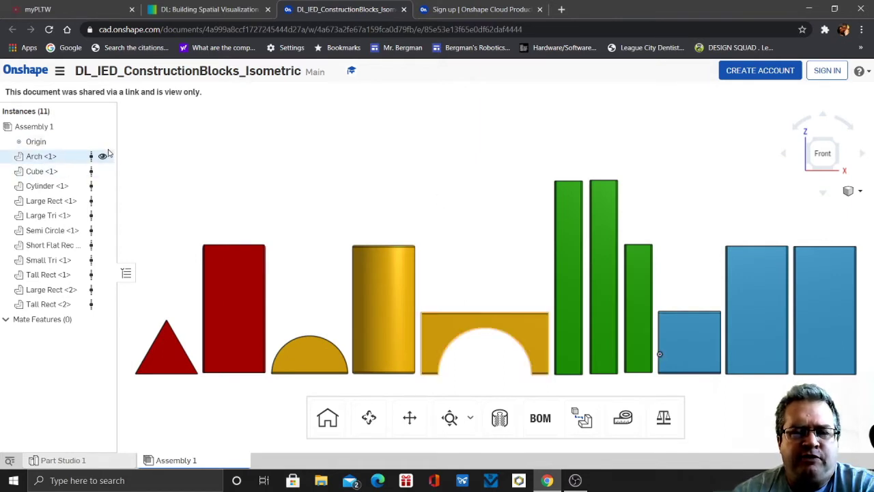
# Hide the large triangle and arch blocks in the assembly
pyautogui.click(236, 307)
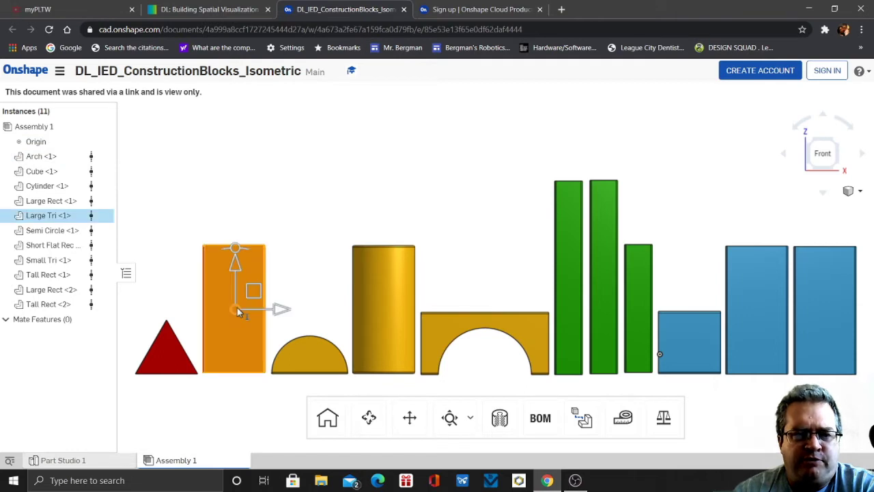
pyautogui.click(103, 216)
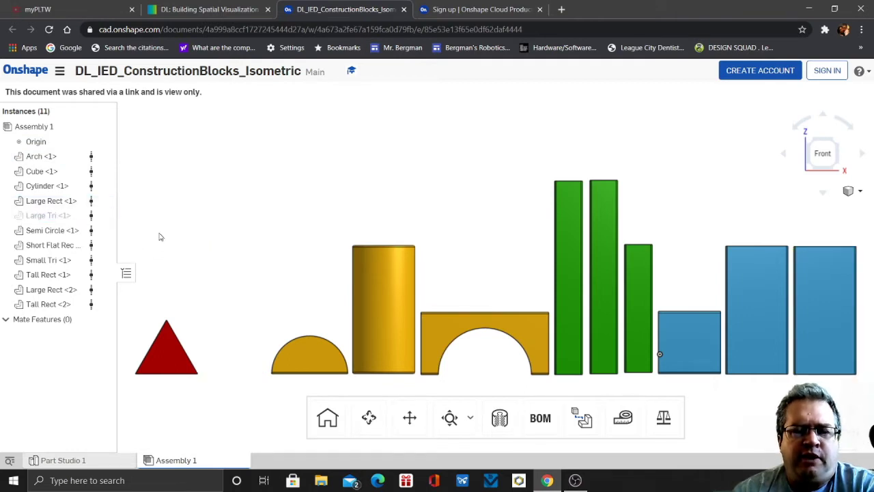
pyautogui.click(446, 328)
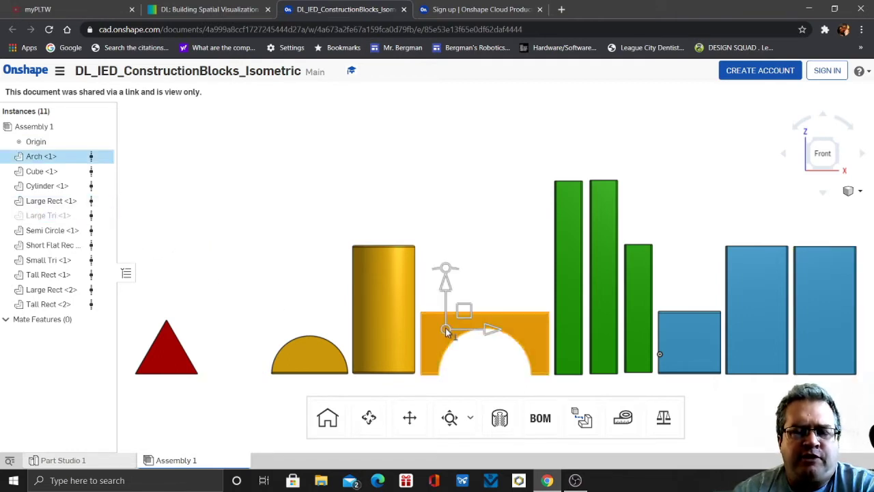
pyautogui.click(103, 156)
pyautogui.click(203, 218)
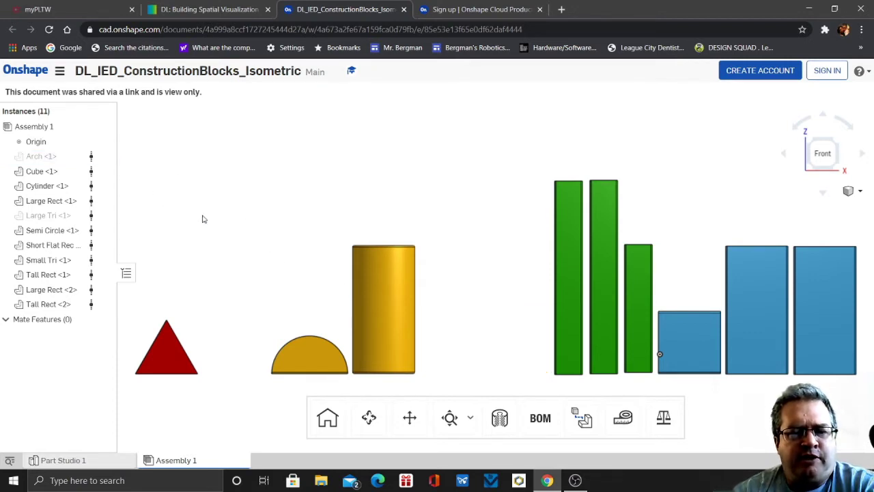
# Select and hide the cylinder, semicircle, small triangle, short flat rectangle and second tall rectangle blocks
pyautogui.click(394, 323)
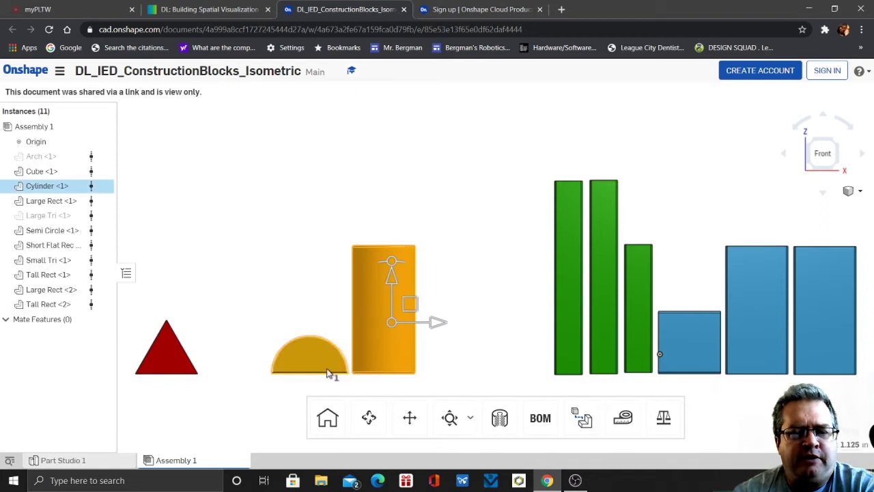
pyautogui.click(310, 363)
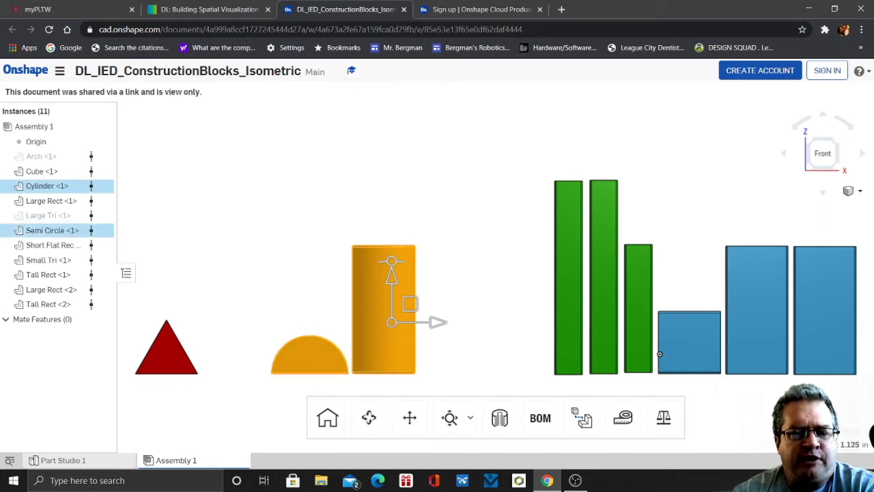
pyautogui.click(182, 362)
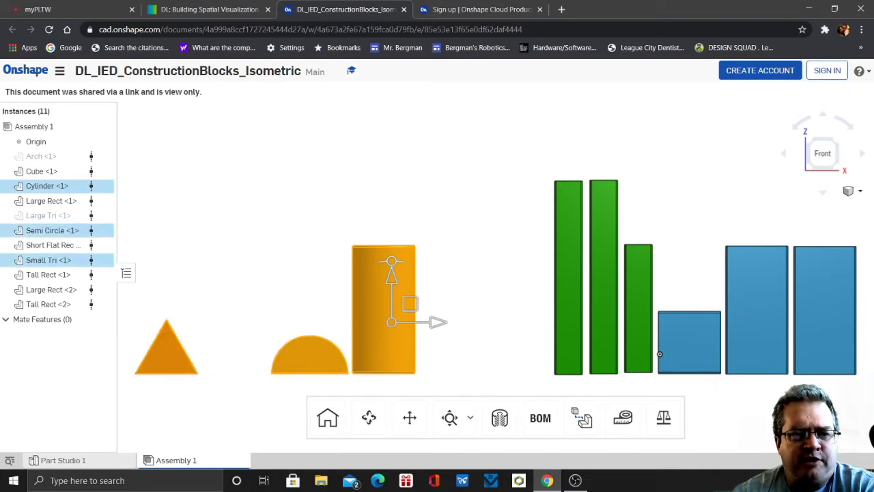
pyautogui.click(634, 352)
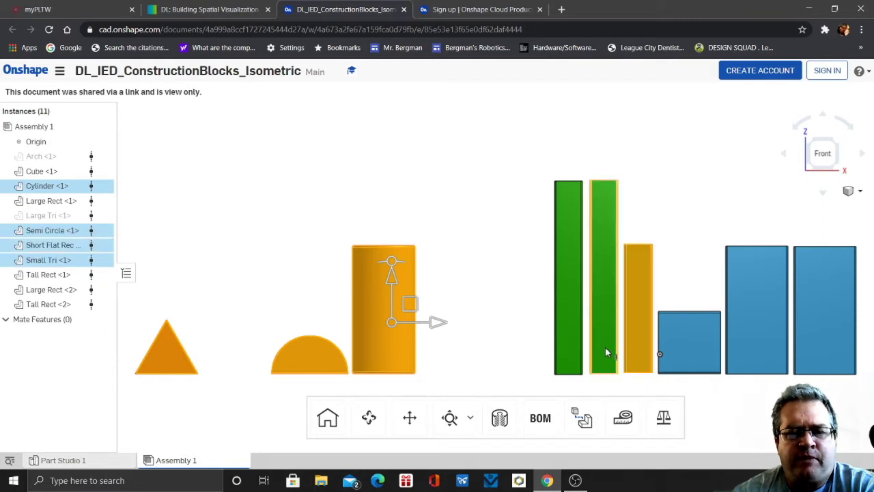
pyautogui.click(603, 352)
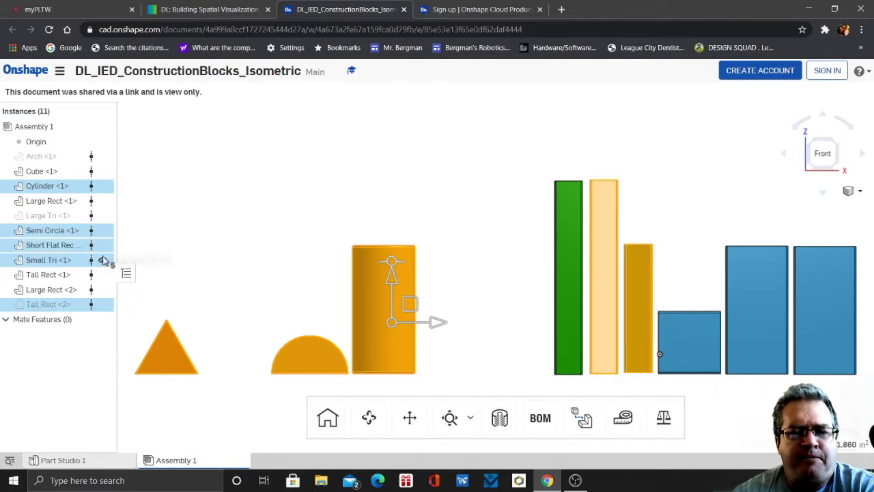
pyautogui.click(102, 260)
pyautogui.click(103, 245)
pyautogui.click(102, 230)
pyautogui.click(103, 186)
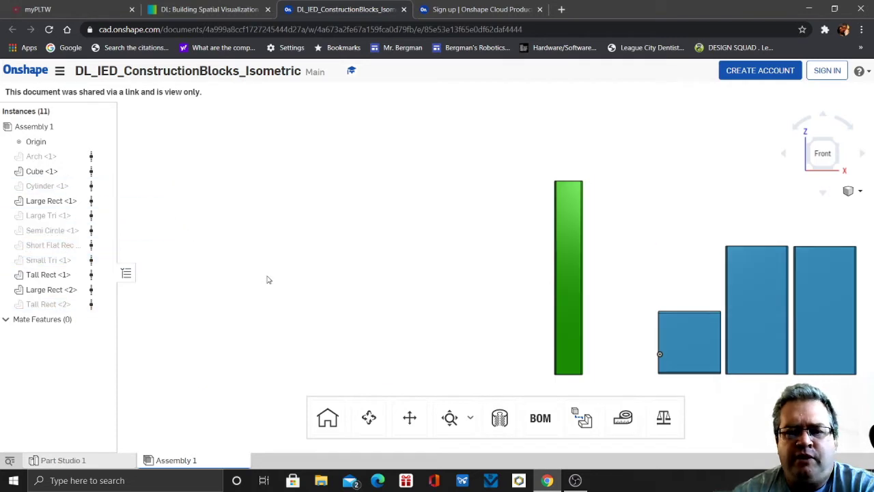
# Fit the remaining blocks in view and briefly show the assembly's bill of materials, closing it again
pyautogui.press('f')
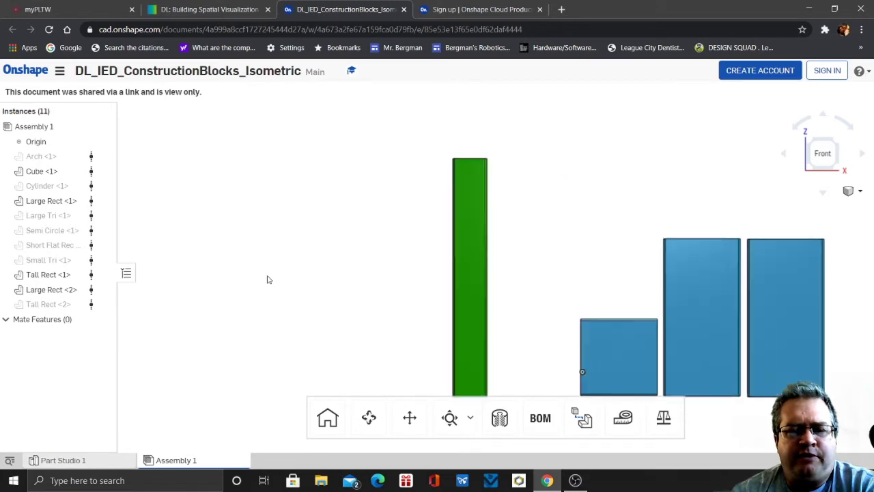
pyautogui.scroll(-2, 356, 255)
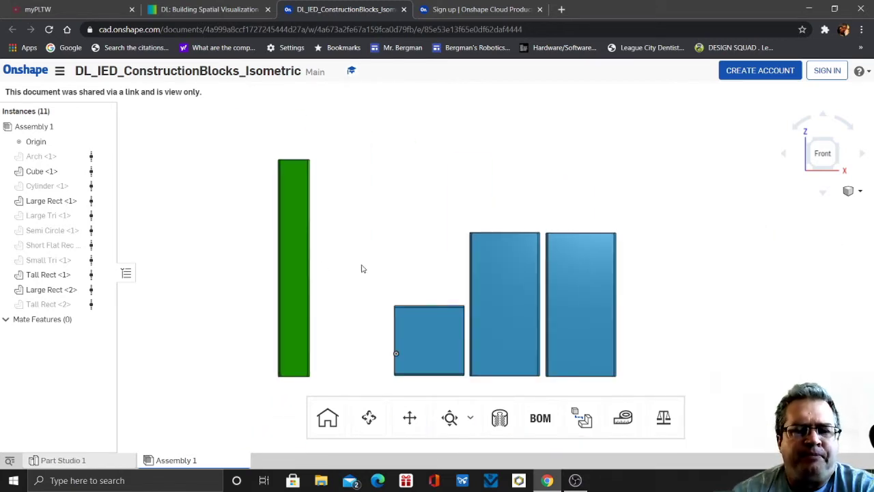
pyautogui.click(541, 417)
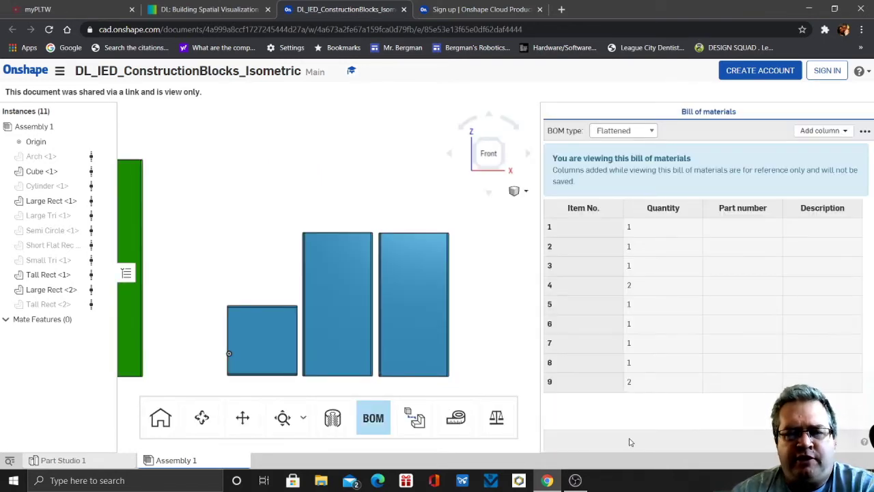
pyautogui.click(372, 417)
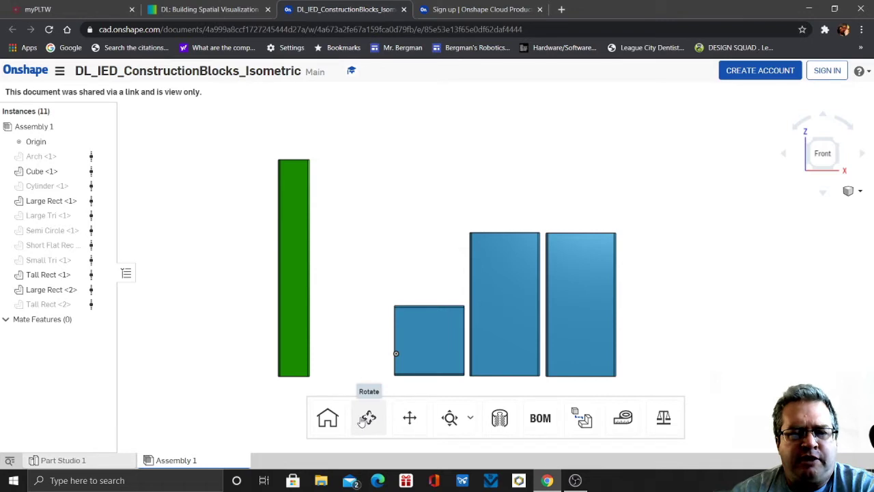
# From the left view, rotate the green tall rectangular block by 90 degrees so it lies flat
pyautogui.click(301, 320)
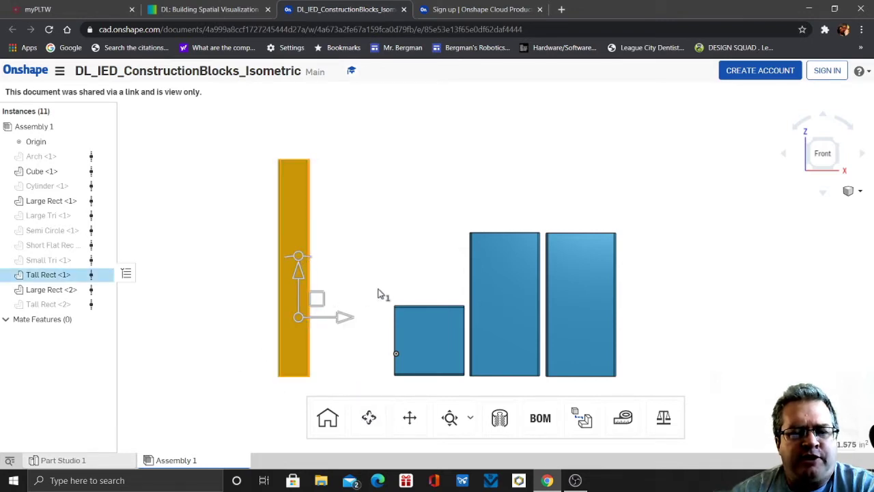
pyautogui.moveTo(373, 295); pyautogui.dragTo(451, 295, button='right')
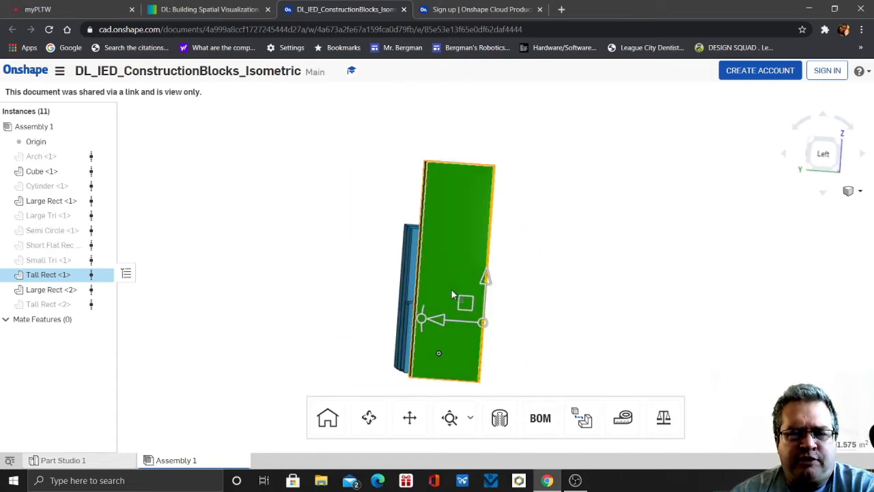
pyautogui.hotkey('shift', '1')
pyautogui.hotkey('shift', '3')
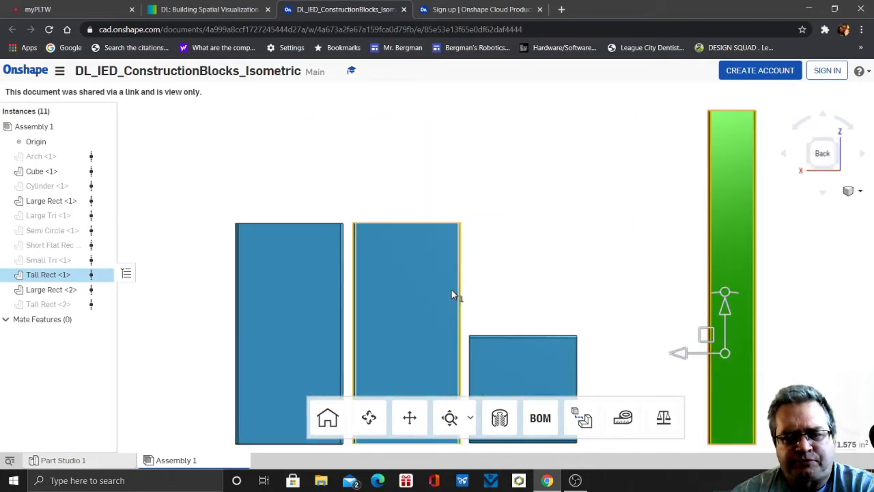
pyautogui.scroll(-3, 446, 285)
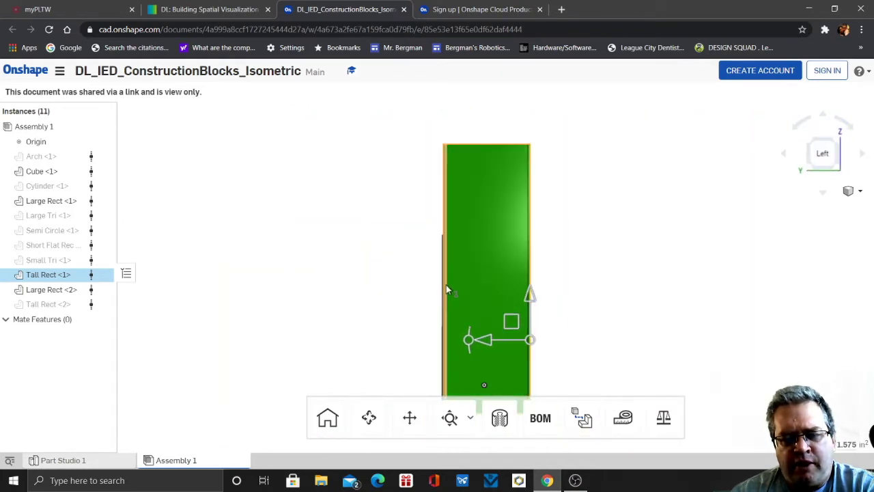
pyautogui.click(452, 330)
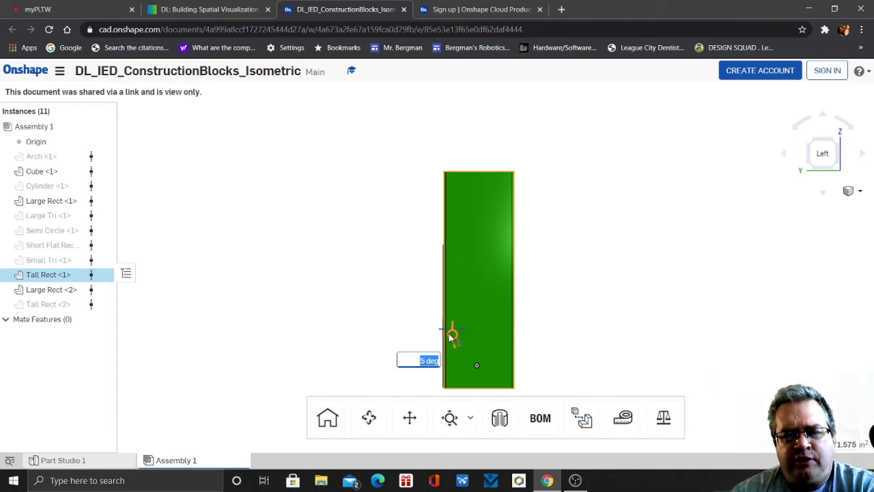
pyautogui.moveTo(449, 334); pyautogui.dragTo(449, 334)
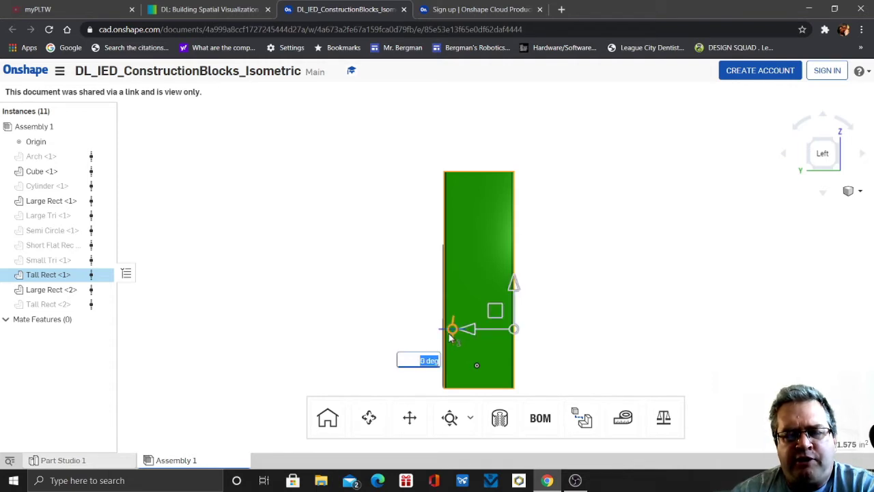
pyautogui.write('90')
pyautogui.press('Return')
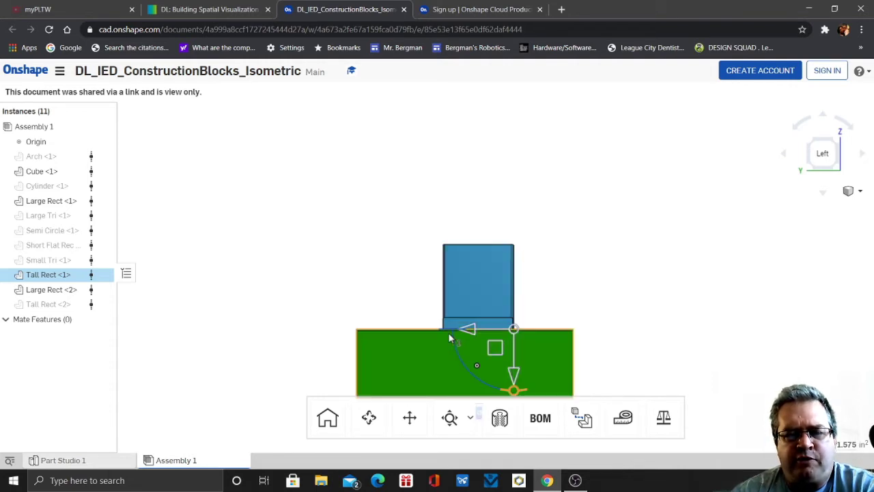
pyautogui.moveTo(699, 332); pyautogui.dragTo(636, 336, button='right')
pyautogui.moveTo(404, 378)
pyautogui.mouseDown(button='right')
pyautogui.moveTo(386, 361)
pyautogui.moveTo(394, 374)
pyautogui.mouseUp(button='right')
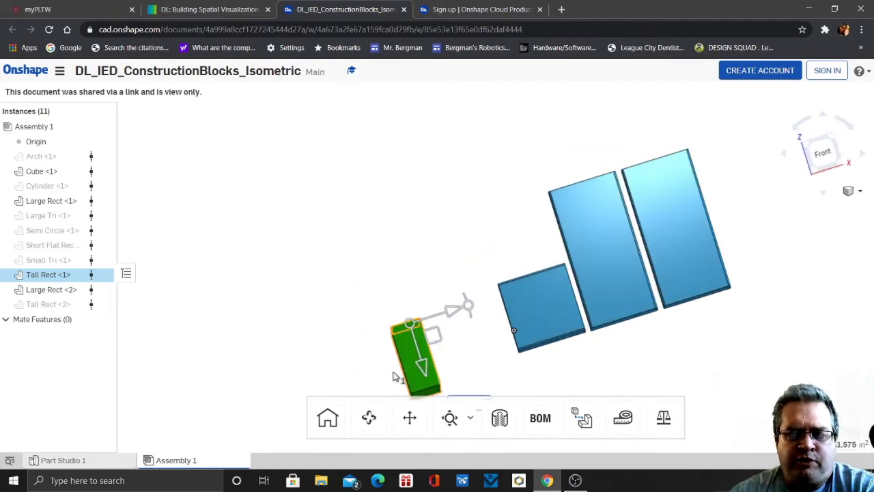
pyautogui.click(333, 321)
# Move the cube beside the flat green block, matching its height in the front view
pyautogui.hotkey('shift', '1')
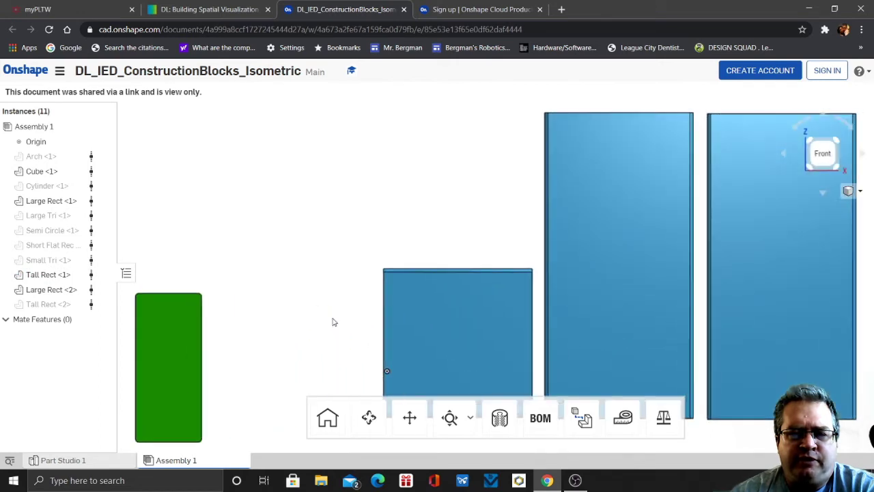
pyautogui.scroll(-2, 333, 322)
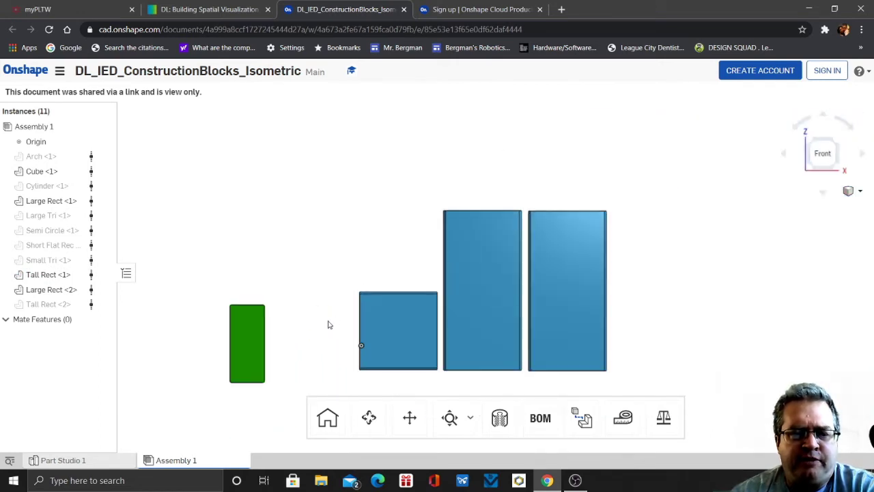
pyautogui.moveTo(325, 347); pyautogui.dragTo(323, 363, button='right')
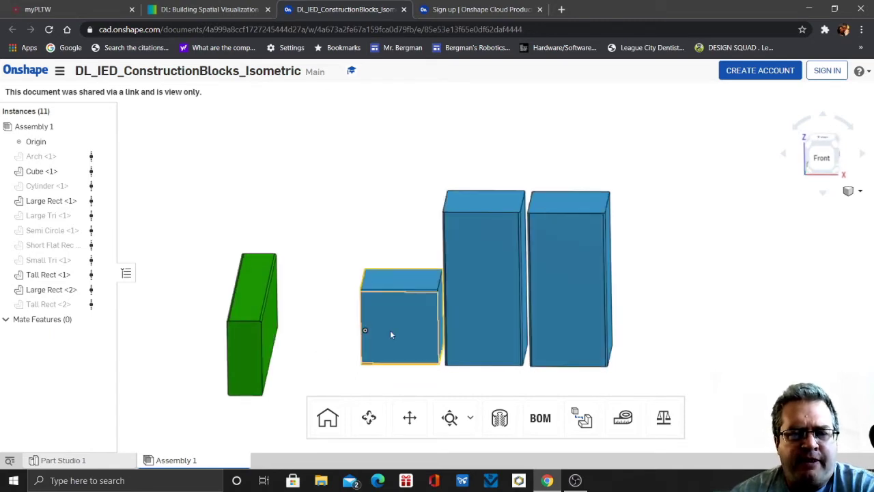
pyautogui.moveTo(366, 338); pyautogui.dragTo(301, 370)
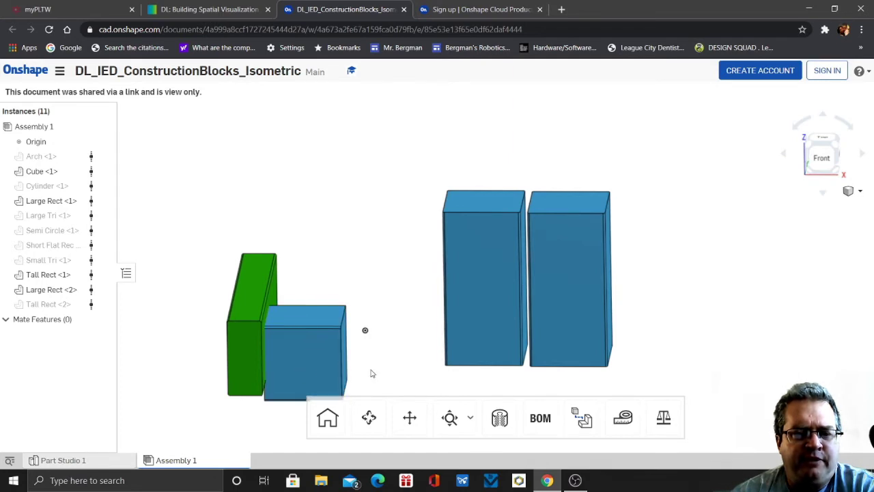
pyautogui.moveTo(387, 375); pyautogui.dragTo(390, 367, button='right')
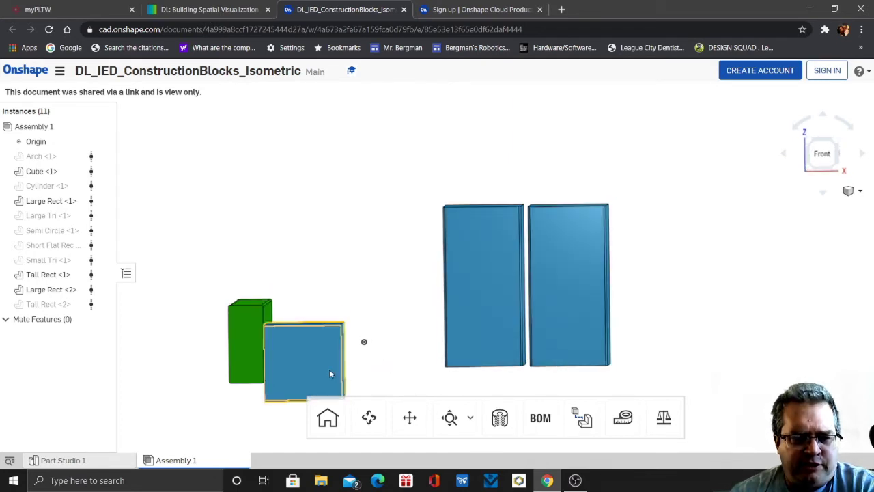
pyautogui.moveTo(325, 373); pyautogui.dragTo(324, 354)
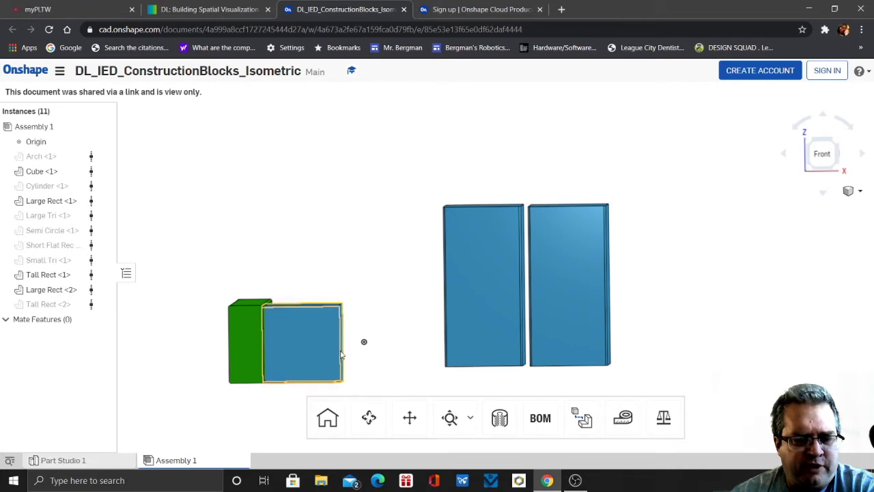
# Slide the cube into the green block so they overlap with front faces aligned and left edges flush in the front view
pyautogui.moveTo(415, 349); pyautogui.dragTo(384, 355, button='right')
pyautogui.moveTo(381, 342); pyautogui.dragTo(312, 341)
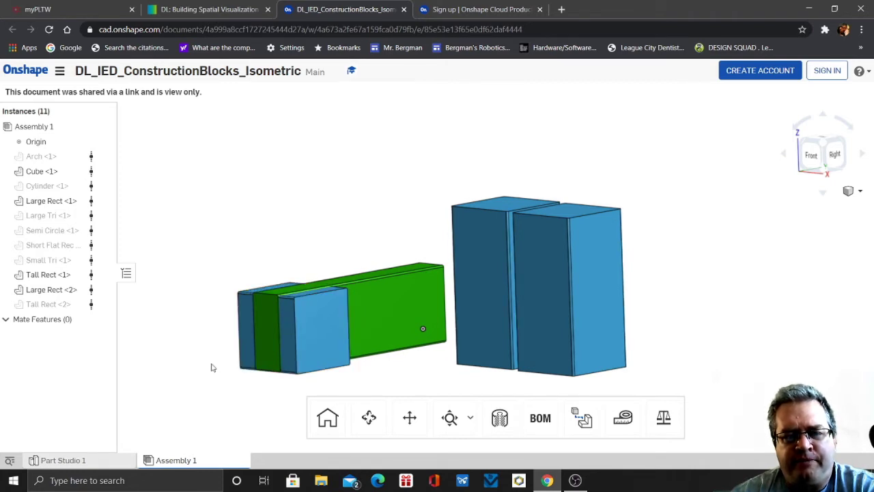
pyautogui.moveTo(211, 366); pyautogui.dragTo(239, 365, button='right')
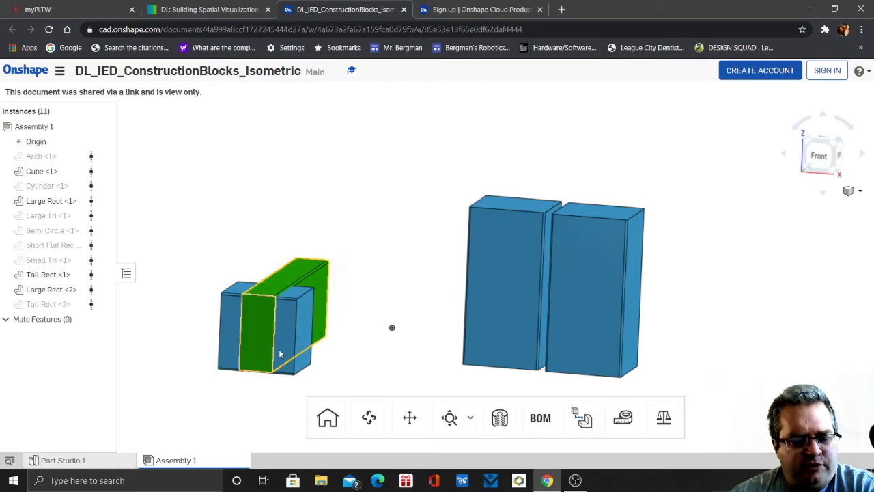
pyautogui.hotkey('shift', '1')
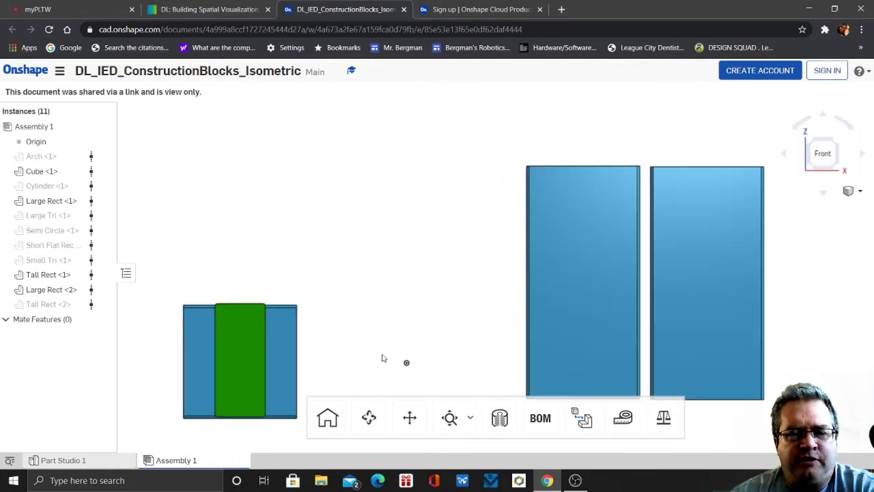
pyautogui.scroll(-2, 384, 358)
pyautogui.press('Down')
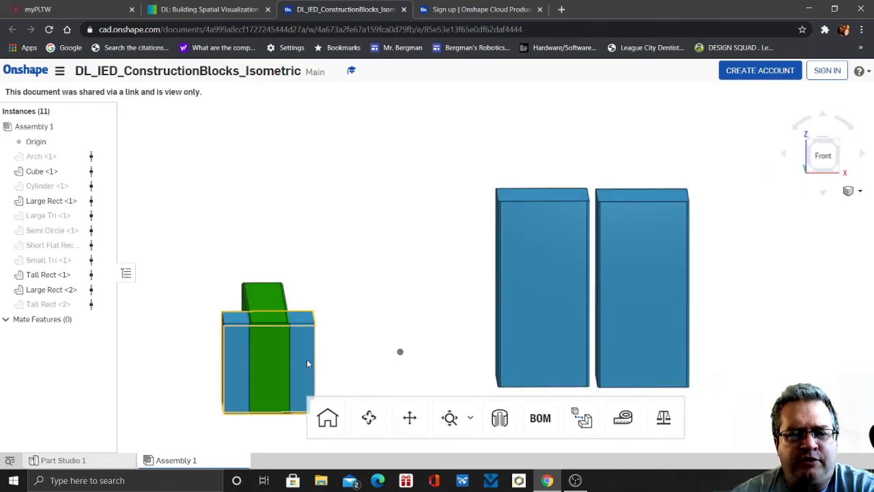
pyautogui.hotkey('shift', '1')
pyautogui.moveTo(273, 362); pyautogui.dragTo(296, 362)
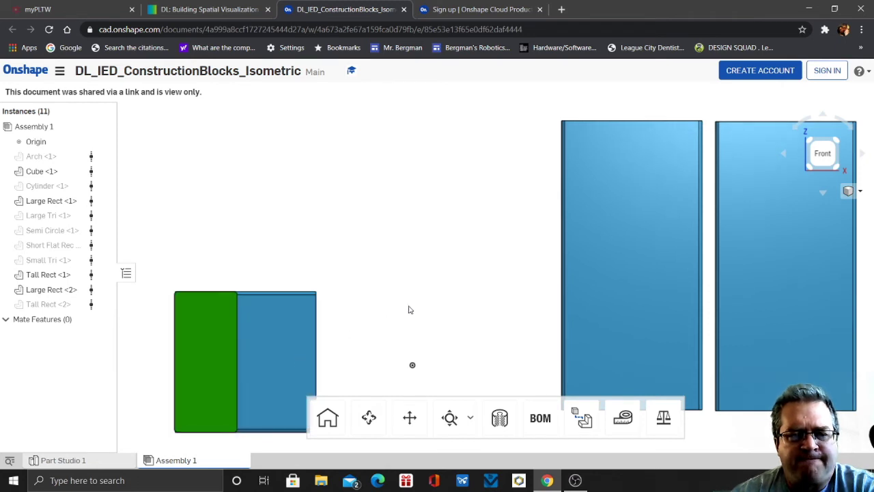
# In the front view, slide the cube out of the overlap until it sits against the green block's right side
pyautogui.moveTo(408, 310); pyautogui.dragTo(409, 351, button='right')
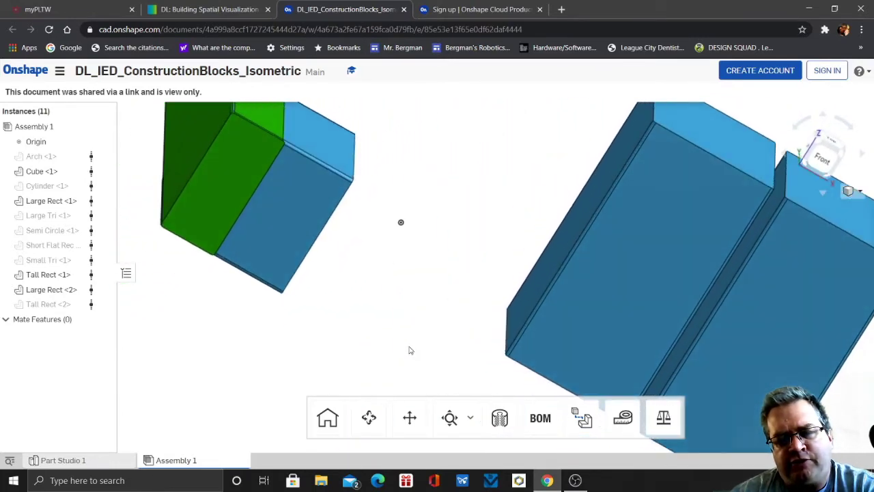
pyautogui.hotkey('shift', '1')
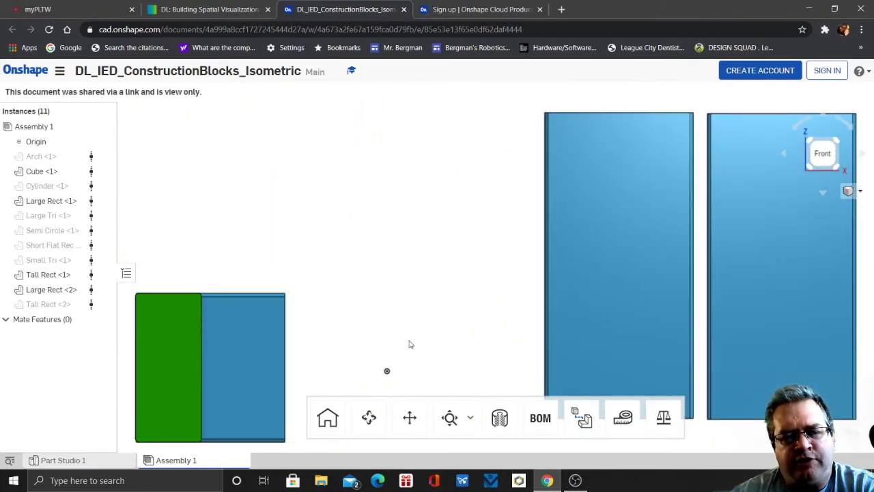
pyautogui.scroll(-3, 409, 345)
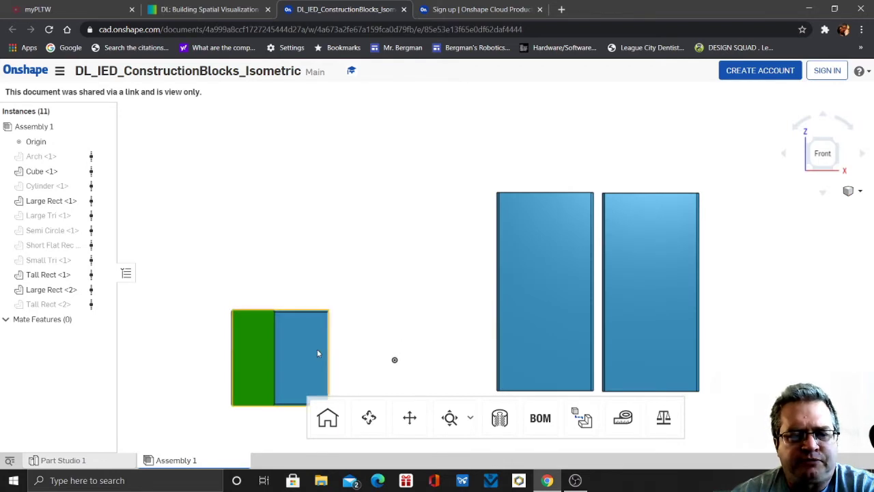
pyautogui.moveTo(314, 353); pyautogui.dragTo(355, 354)
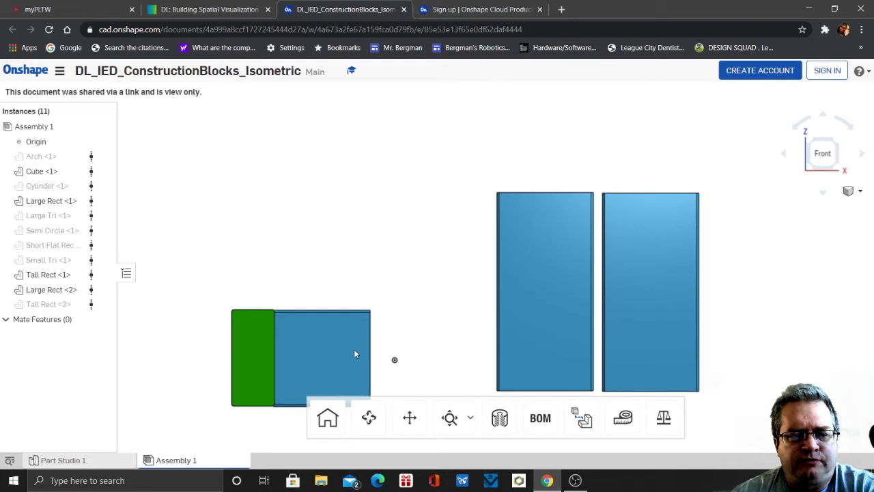
# Move the nearer large blue rectangular block against the green block, behind the cube, and orbit around the arrangement
pyautogui.moveTo(435, 318); pyautogui.dragTo(437, 345, button='right')
pyautogui.moveTo(489, 279); pyautogui.dragTo(348, 213)
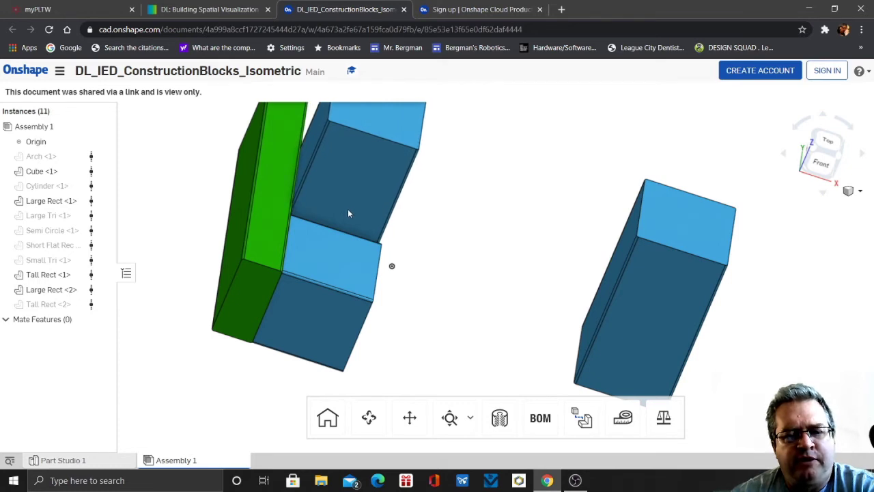
pyautogui.moveTo(501, 259); pyautogui.dragTo(685, 254, button='right')
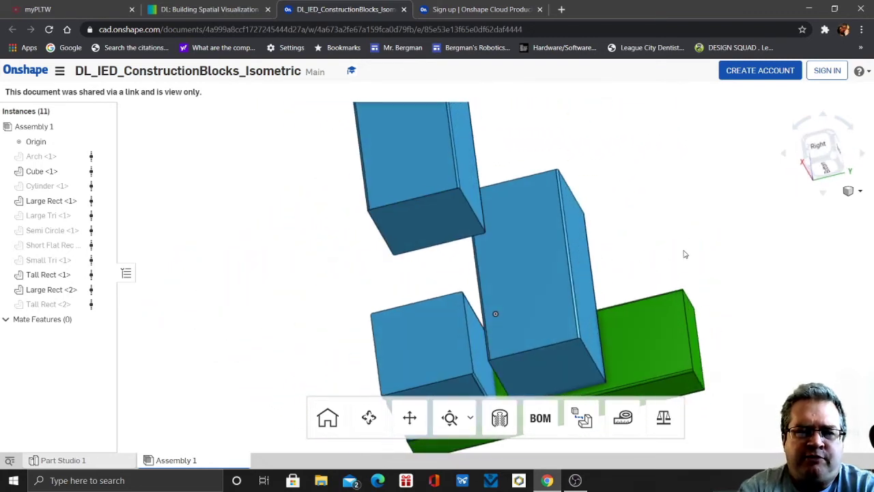
# Check the block arrangement in the front, back, left, right and top views and at an angle
pyautogui.hotkey('shift', '1')
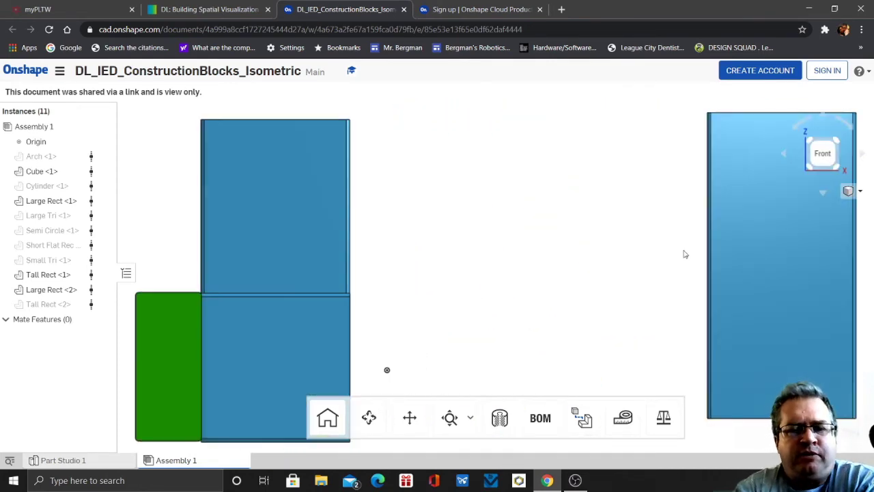
pyautogui.hotkey('shift', '2')
pyautogui.hotkey('shift', '3')
pyautogui.hotkey('shift', '4')
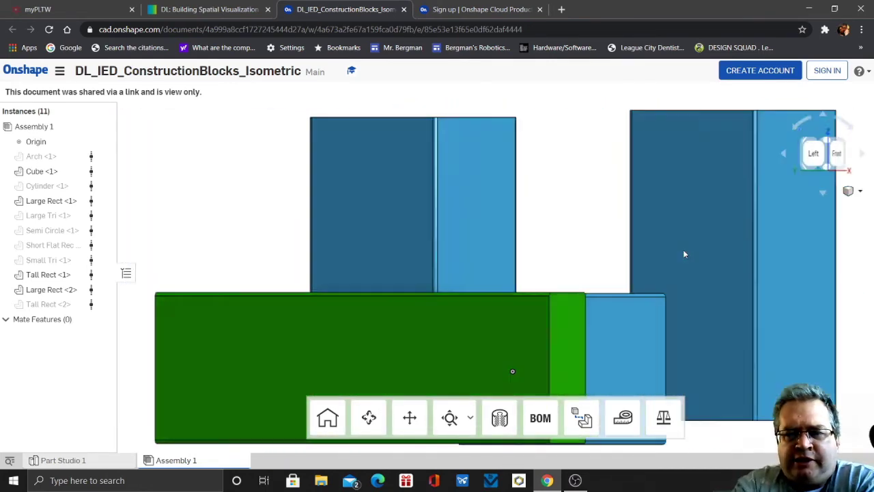
pyautogui.hotkey('shift', '5')
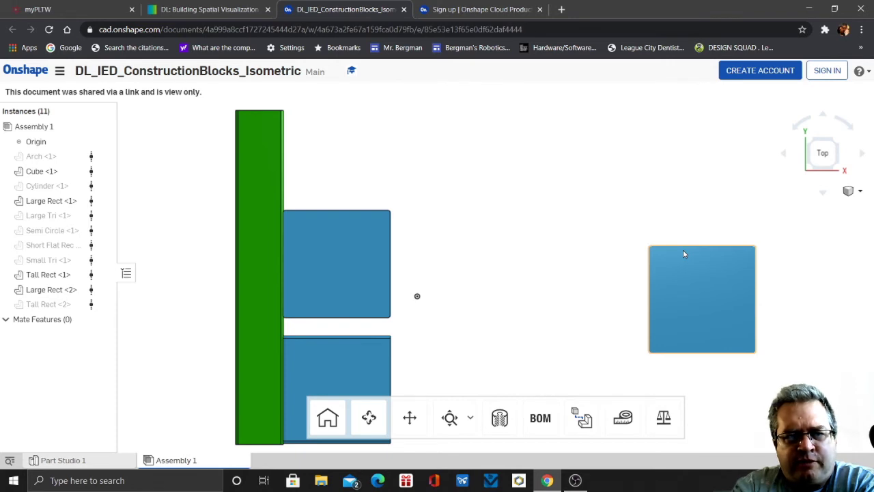
pyautogui.scroll(-2, 682, 249)
pyautogui.moveTo(631, 303); pyautogui.dragTo(593, 306, button='right')
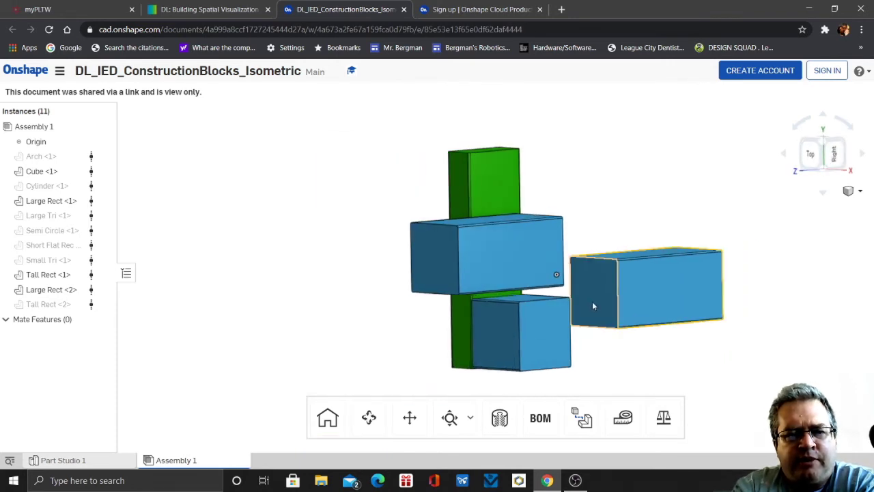